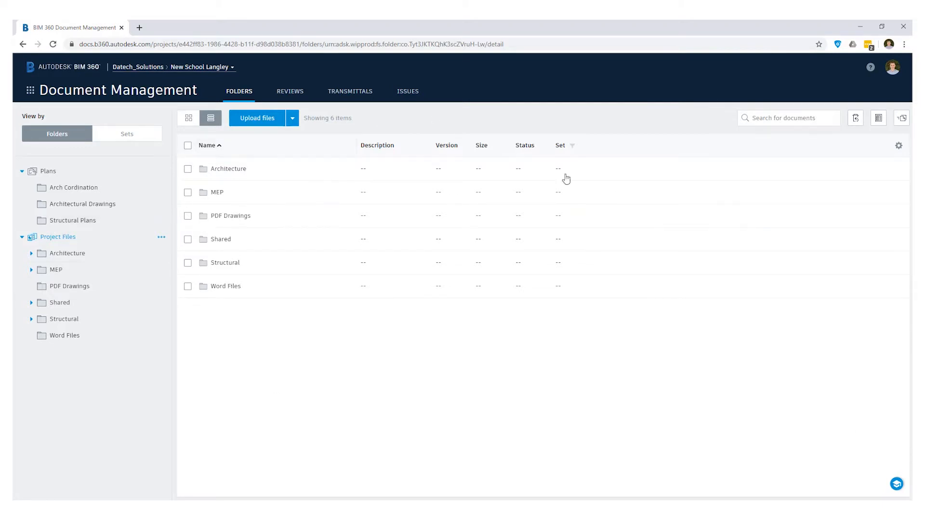
click(133, 96)
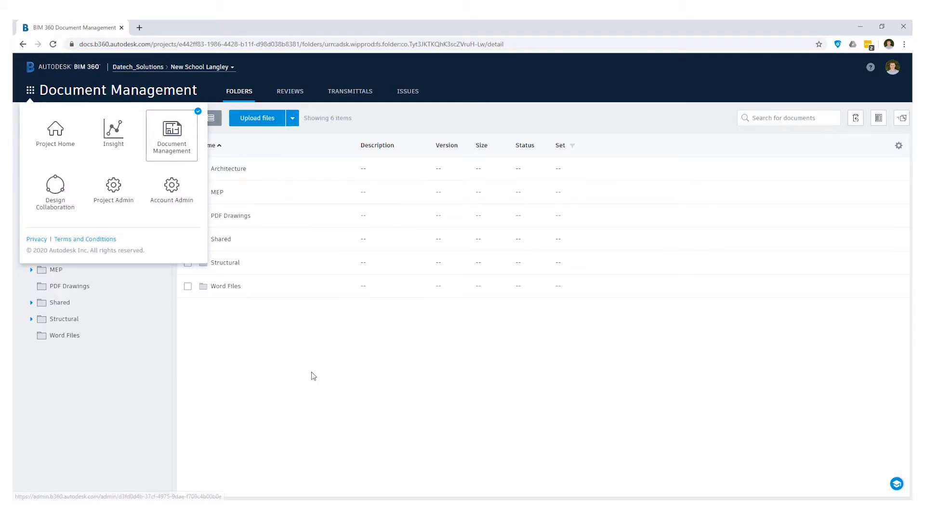
click(288, 349)
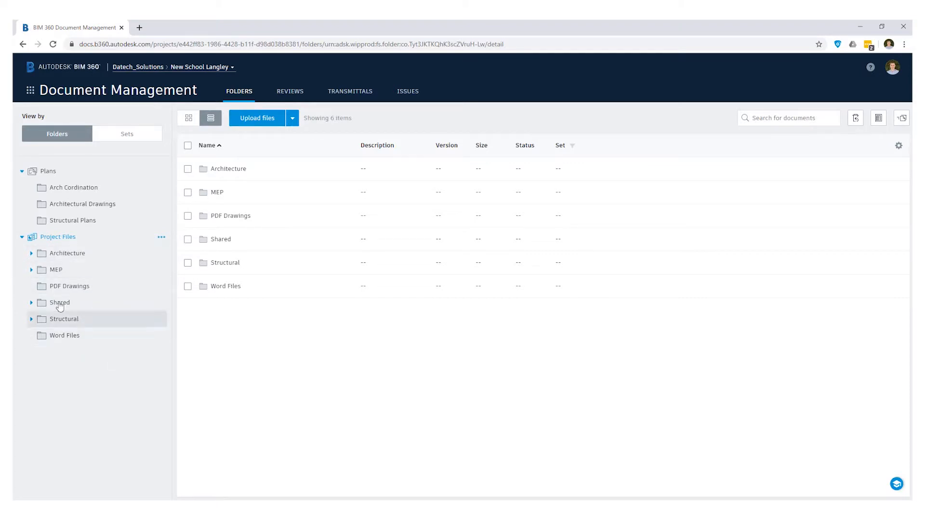
click(160, 239)
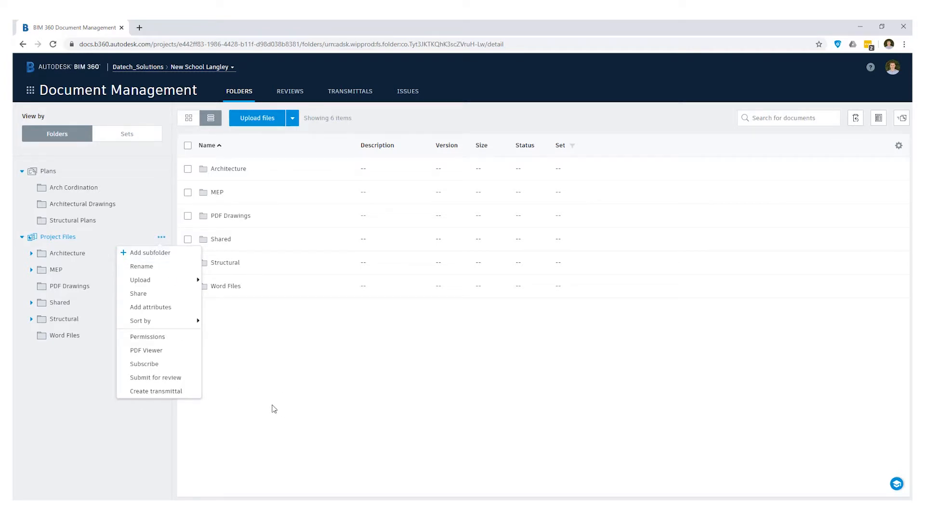
click(297, 376)
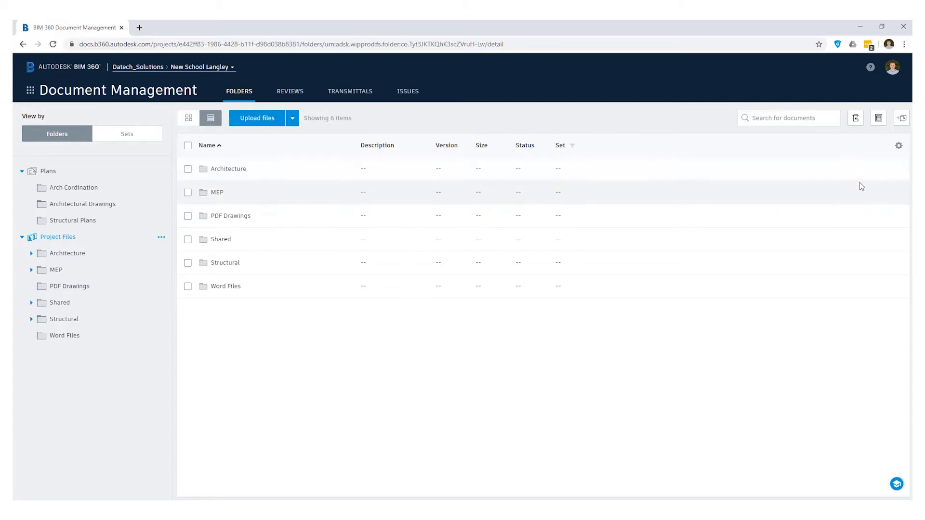
click(898, 146)
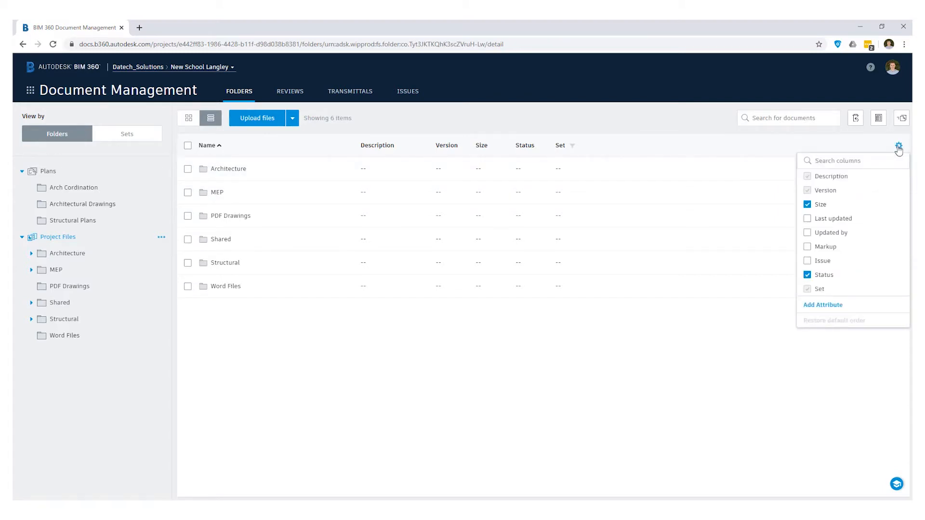
click(899, 147)
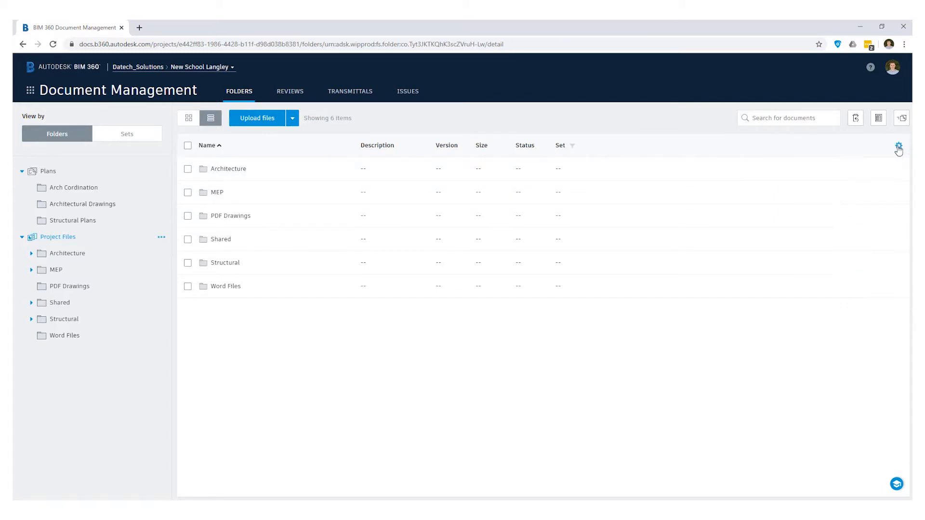
Add a custom attribute named REVISION of type Text field to the Architecture folder
click(98, 257)
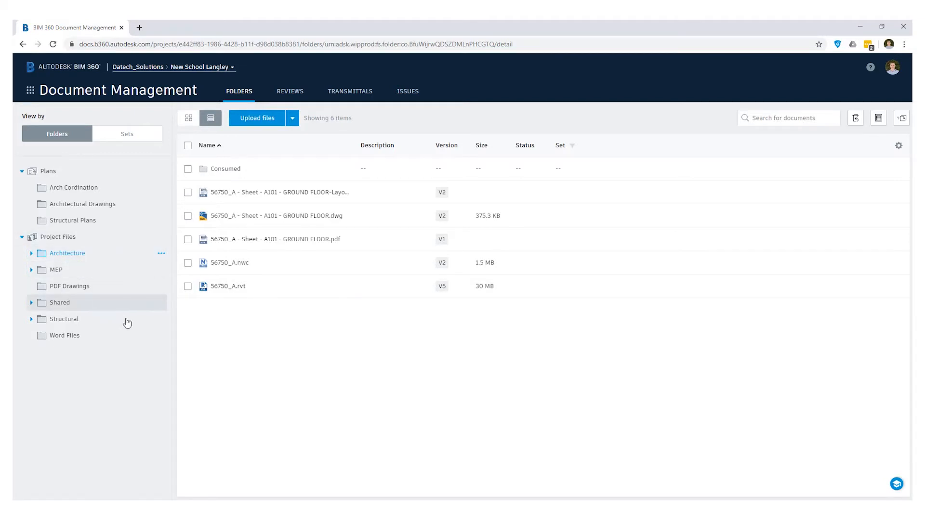
click(161, 255)
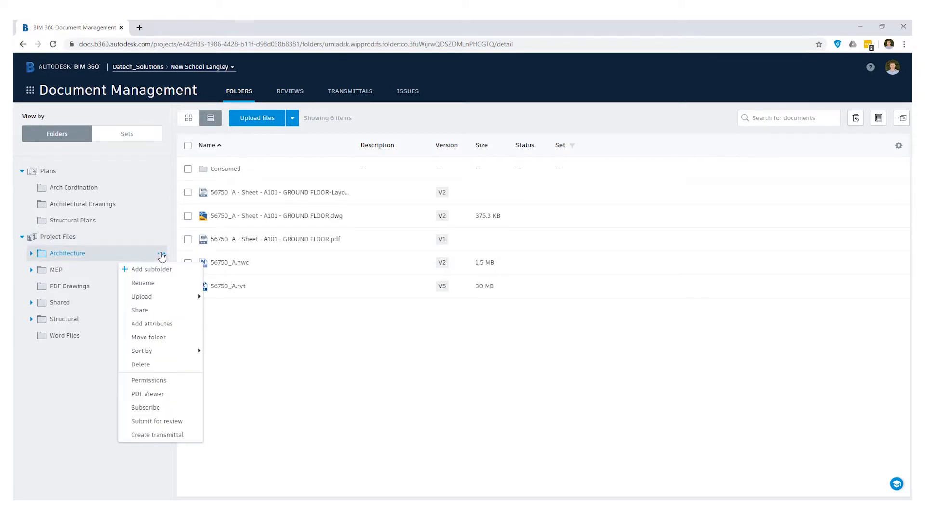
click(897, 147)
click(894, 147)
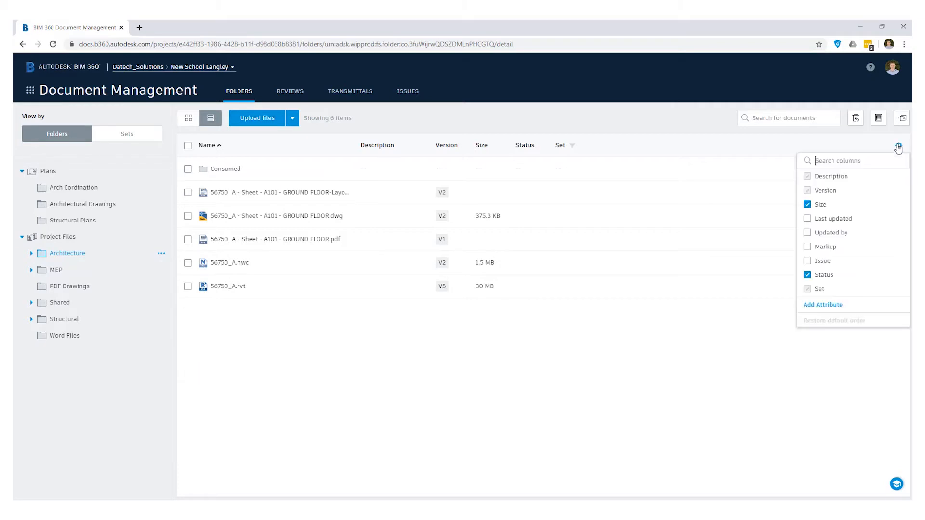
click(824, 306)
click(414, 206)
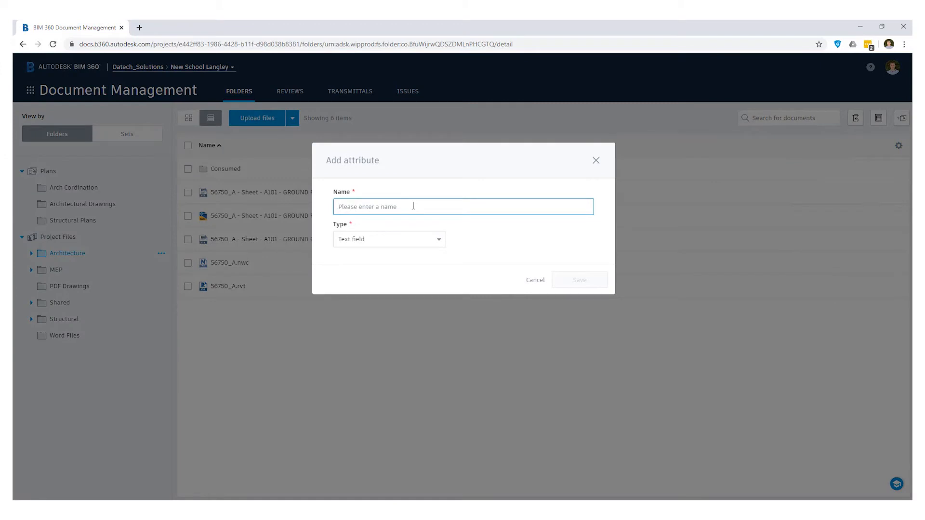
text(REVISION)
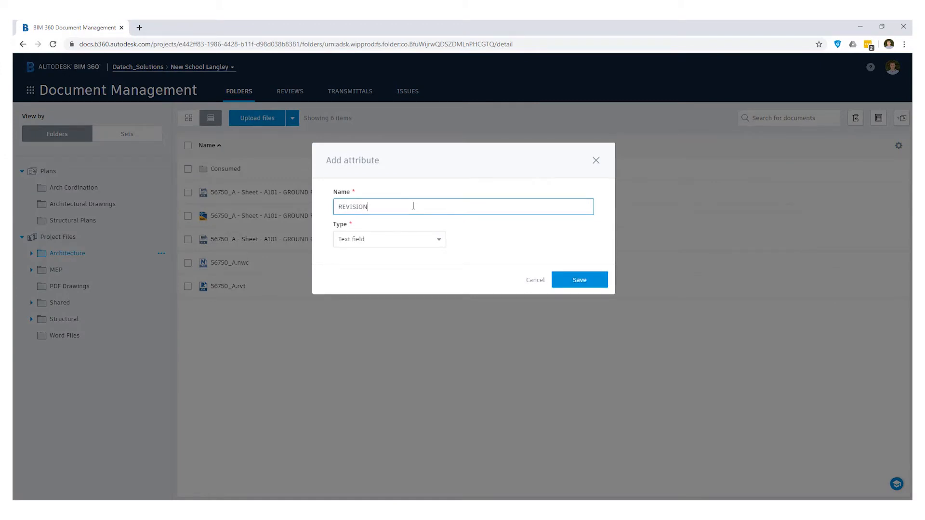
click(440, 240)
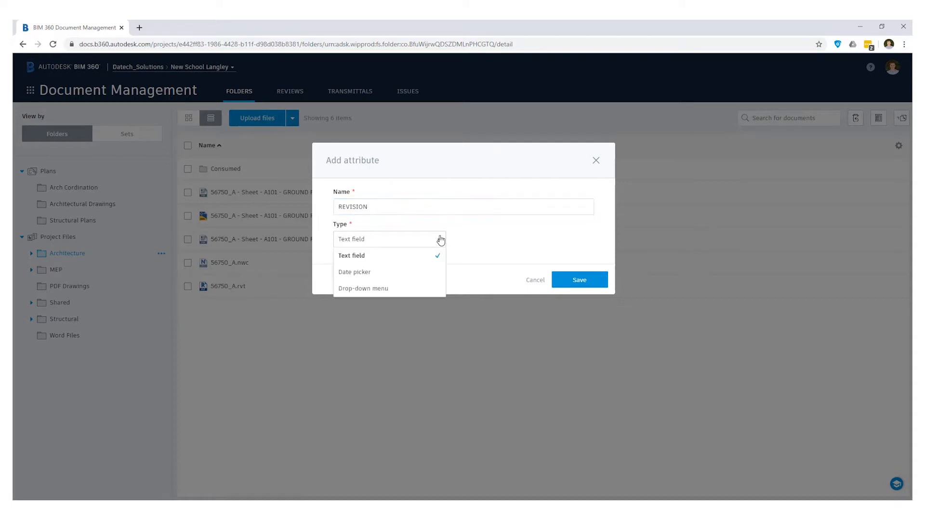
click(408, 257)
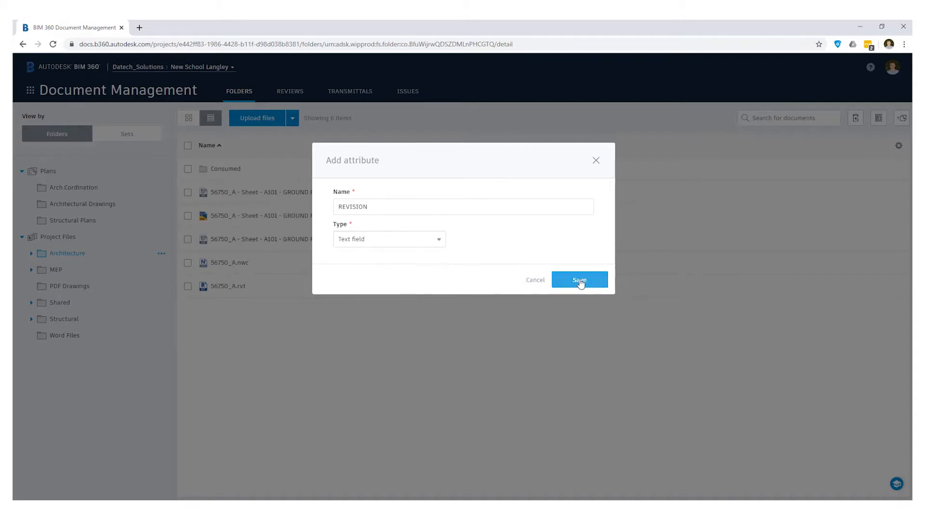
click(581, 282)
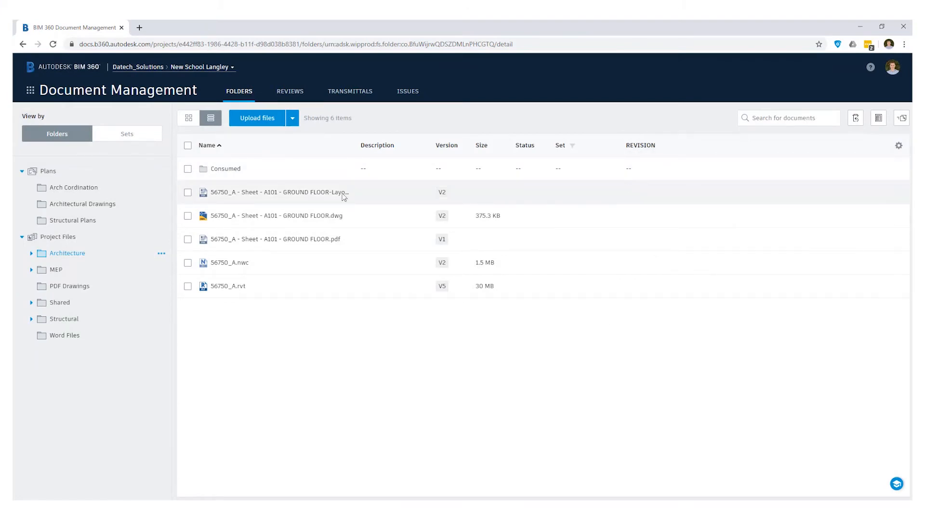
Set the REVISION attribute of the A101 GROUND FLOOR layout sheet in the Architecture folder to P01.02
click(188, 193)
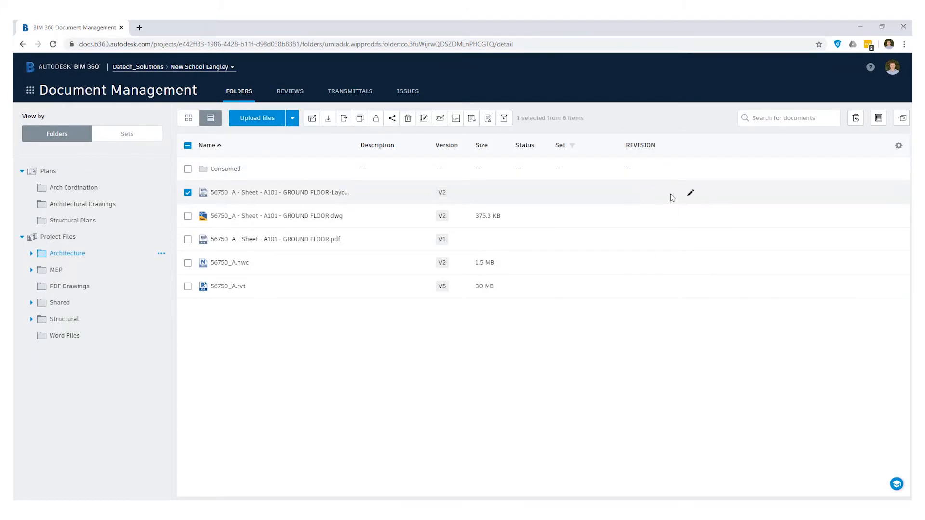
click(692, 194)
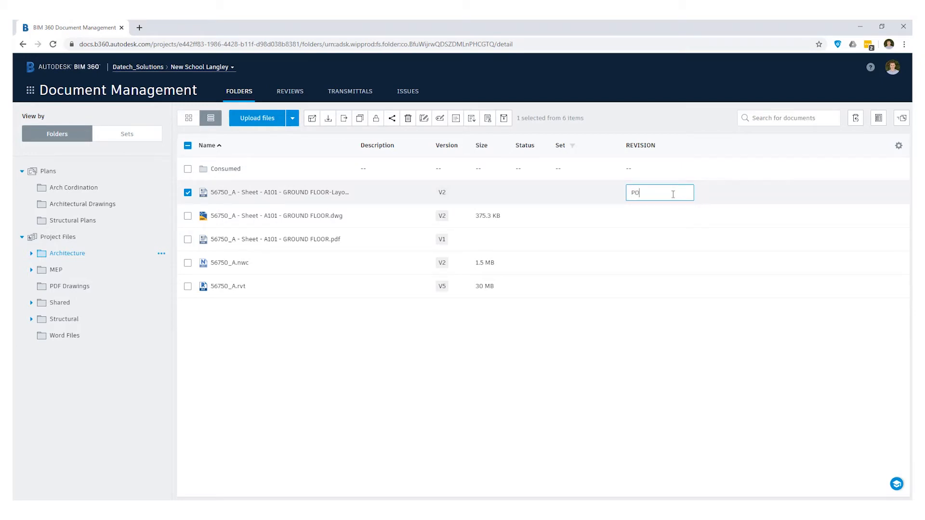
text(P01.02)
click(328, 386)
Check Architecture's Consumed subfolder and its nested Structural folder in list view for the REVISION attribute column
click(32, 254)
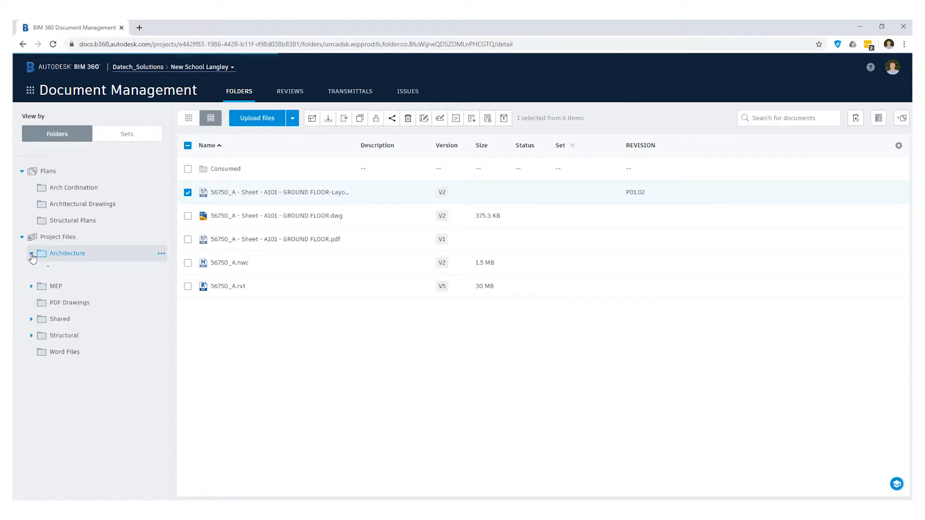
click(71, 272)
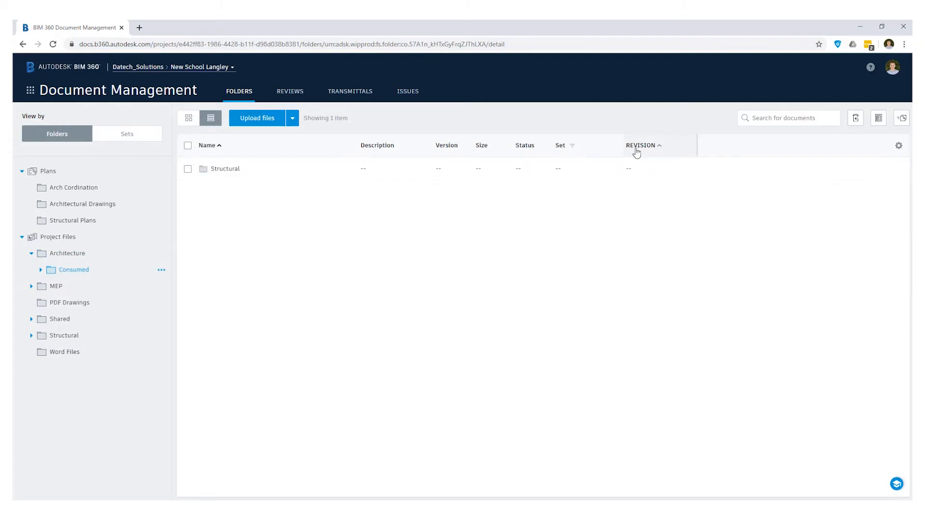
click(188, 169)
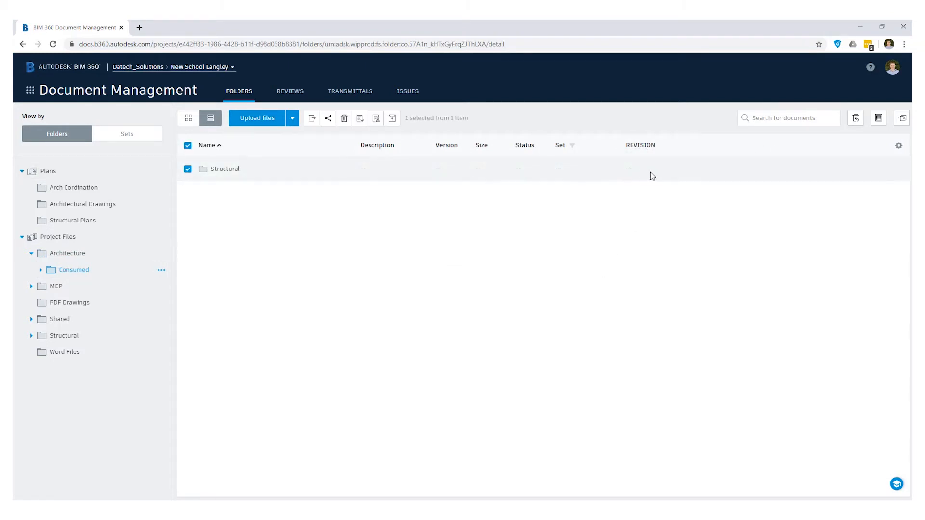
click(235, 174)
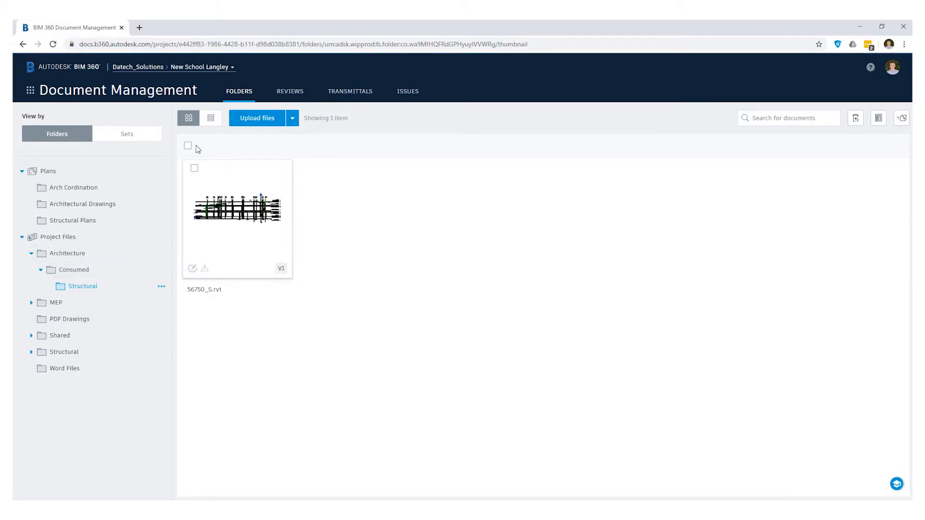
click(211, 118)
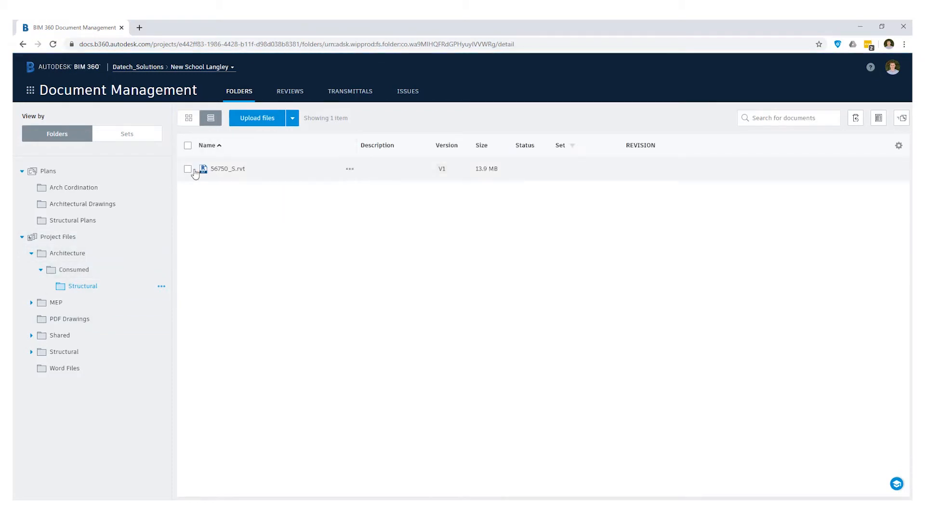
click(188, 146)
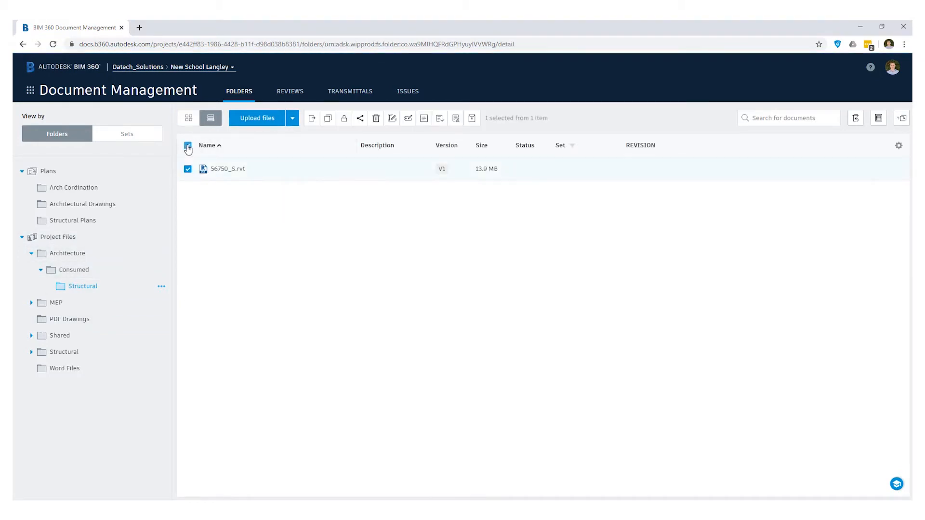
Add a text-field attribute named REVISION, in capitals, to the MEP folder
click(80, 308)
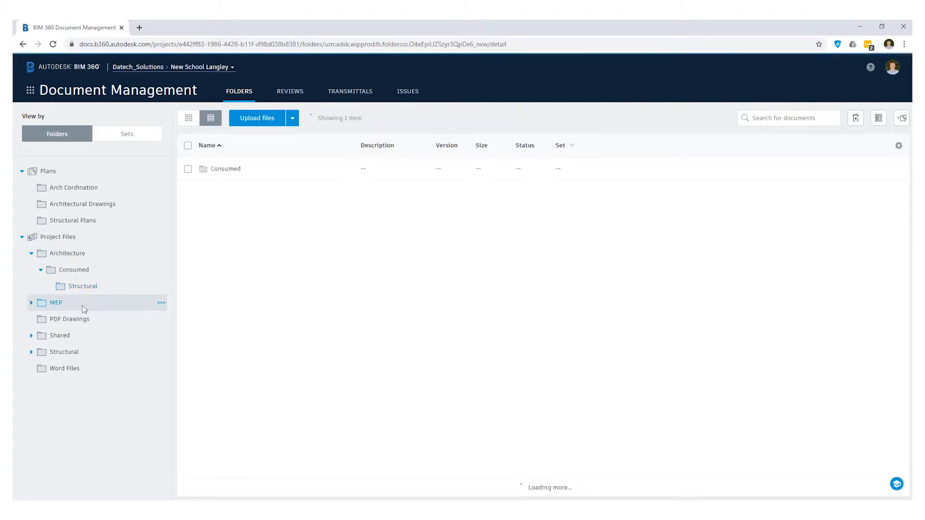
click(898, 146)
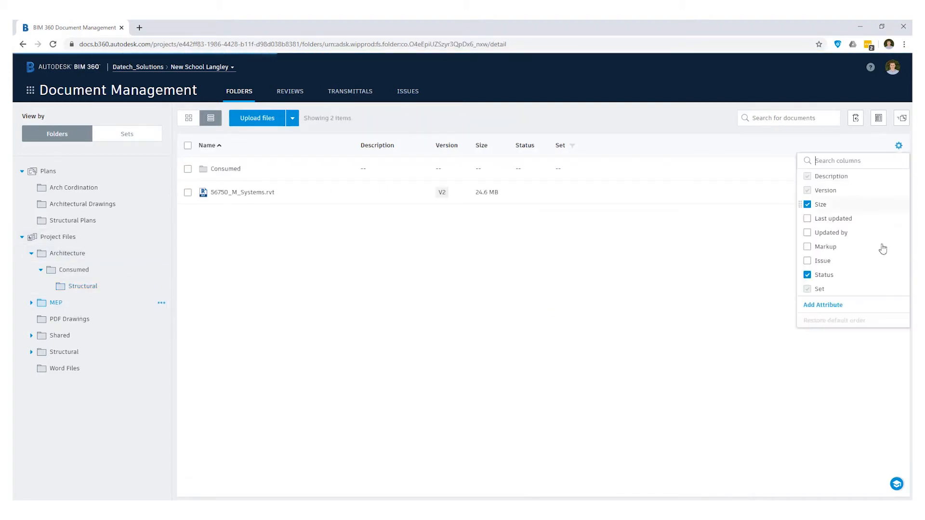
click(823, 306)
click(477, 208)
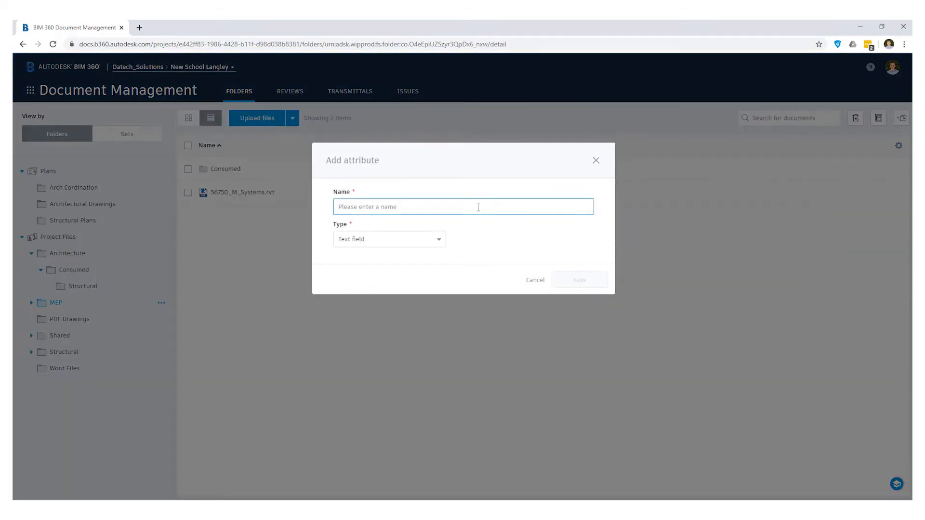
text(revision)
key(ctrl+a)
text(REVISION)
click(583, 284)
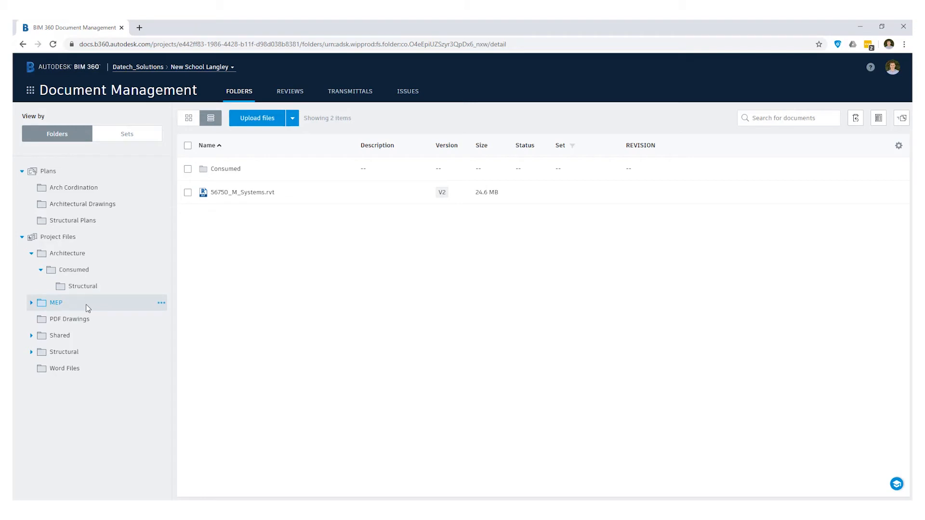
Move the A101 GROUND FLOOR layout sheet from the Architecture folder to the MEP folder and view it there
click(70, 254)
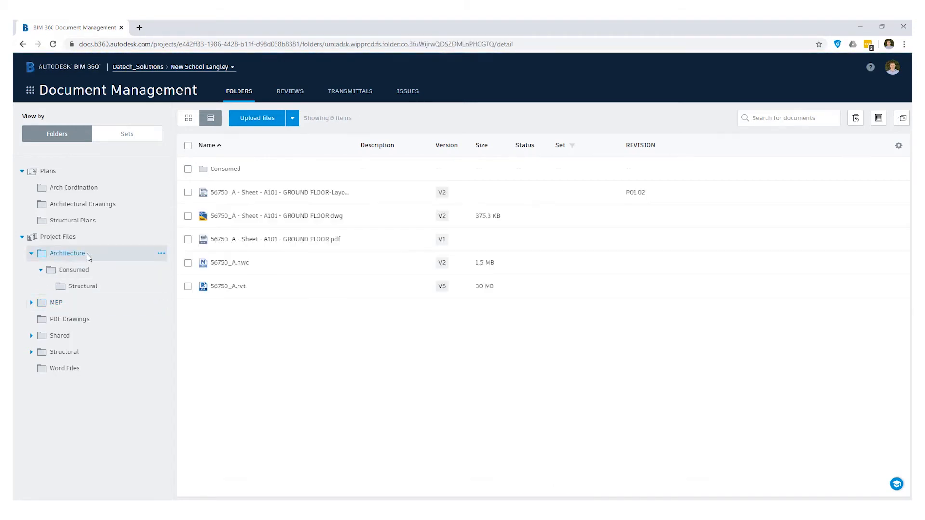
click(187, 194)
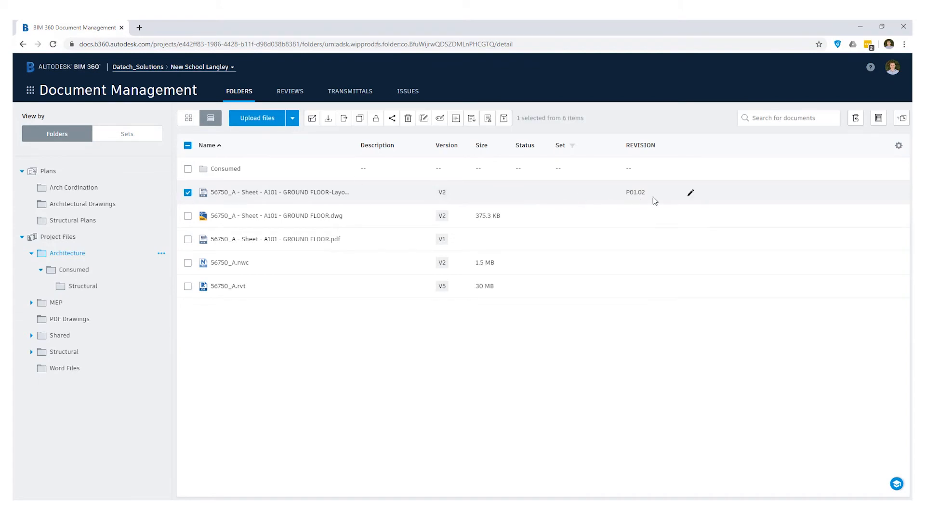
click(345, 120)
click(355, 241)
click(580, 380)
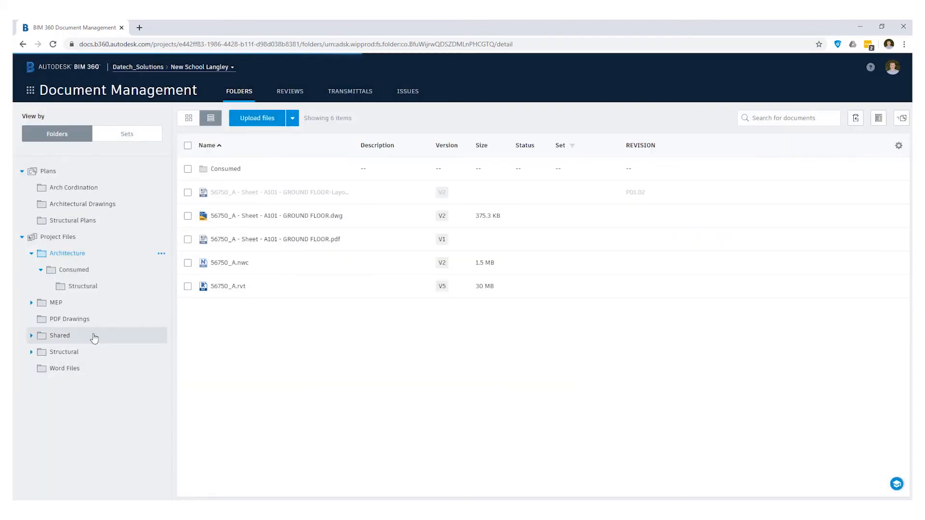
click(105, 310)
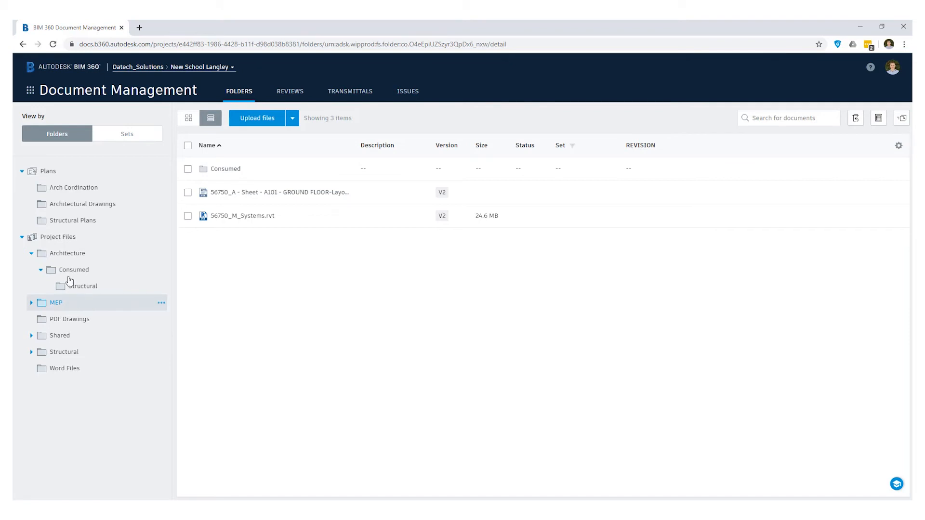
Add a text-field attribute named REV to the top-level Project Files folder and check for it in the Architecture folder
click(161, 238)
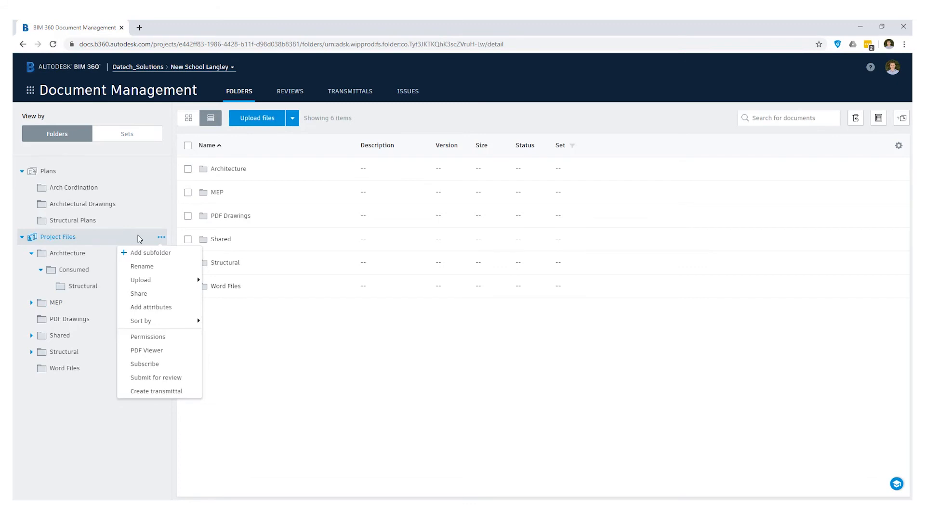
click(104, 236)
click(899, 146)
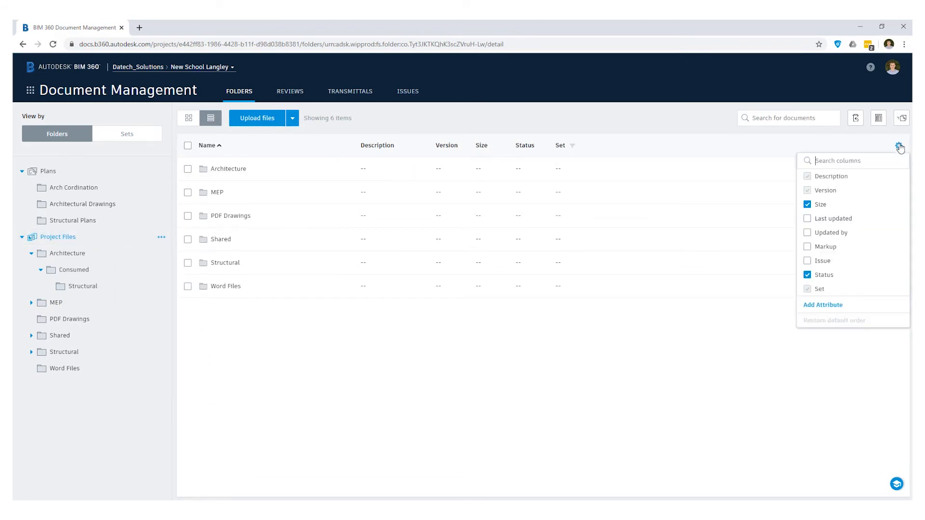
click(825, 305)
click(426, 206)
key(Tab)
click(425, 200)
text(REV)
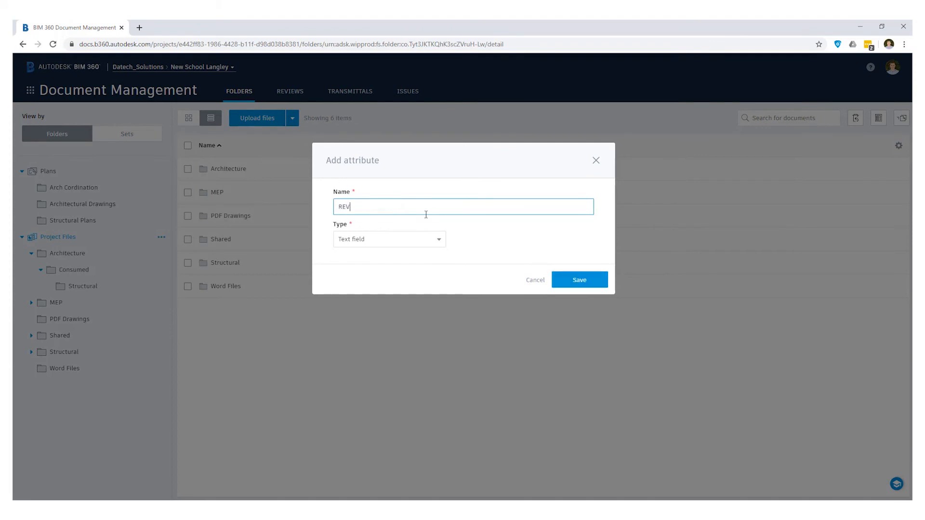
click(577, 281)
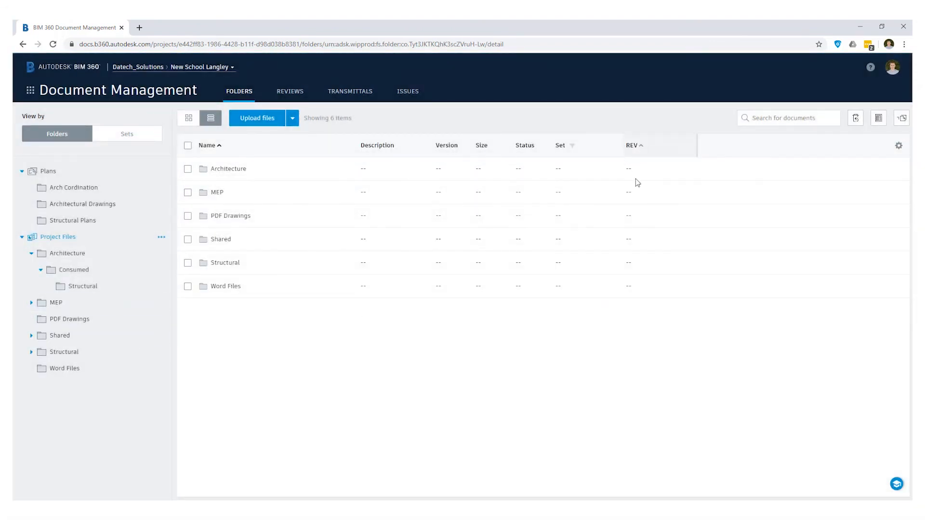
click(109, 258)
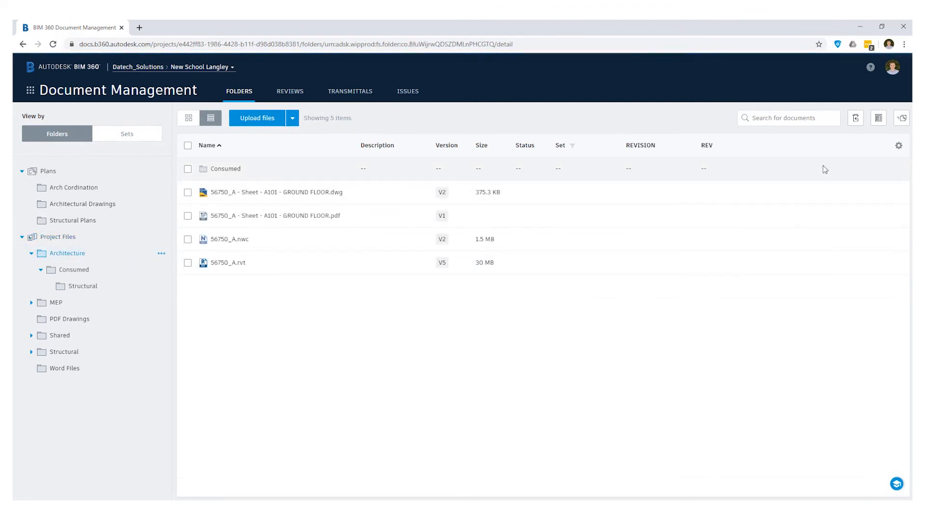
Check the Consumed and MEP folders for the REV attribute column and return to the Architecture folder
click(144, 269)
click(107, 304)
click(76, 259)
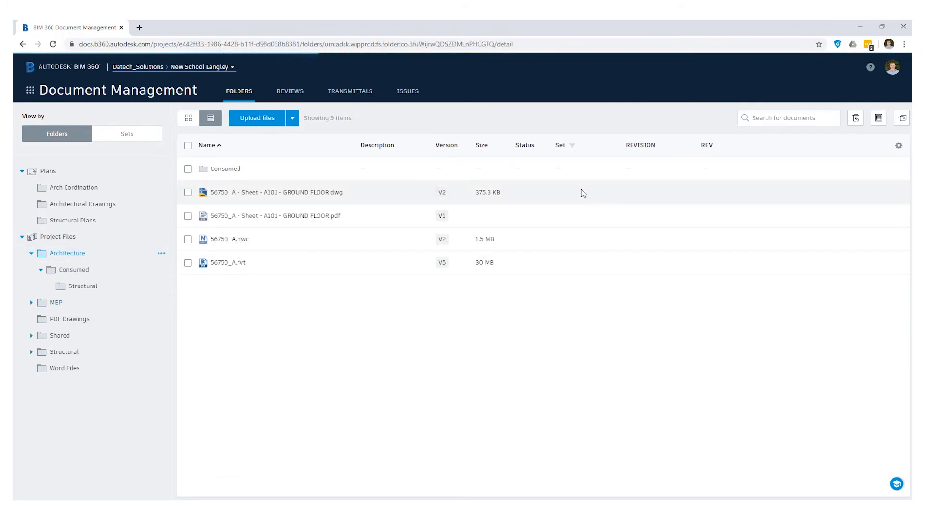
Set the REV attribute of the 56750_A - Sheet - A101 - GROUND FLOOR.pdf file in Architecture to P02.05
click(187, 216)
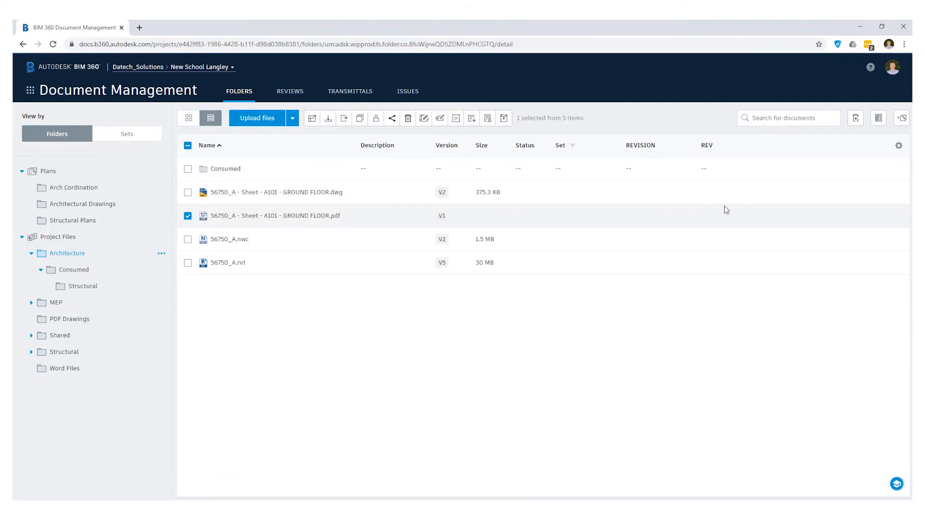
click(765, 218)
click(611, 324)
Move the selected A101 GROUND FLOOR PDF to the MEP folder, check its REV value there, and return to Project Files
click(344, 119)
click(372, 243)
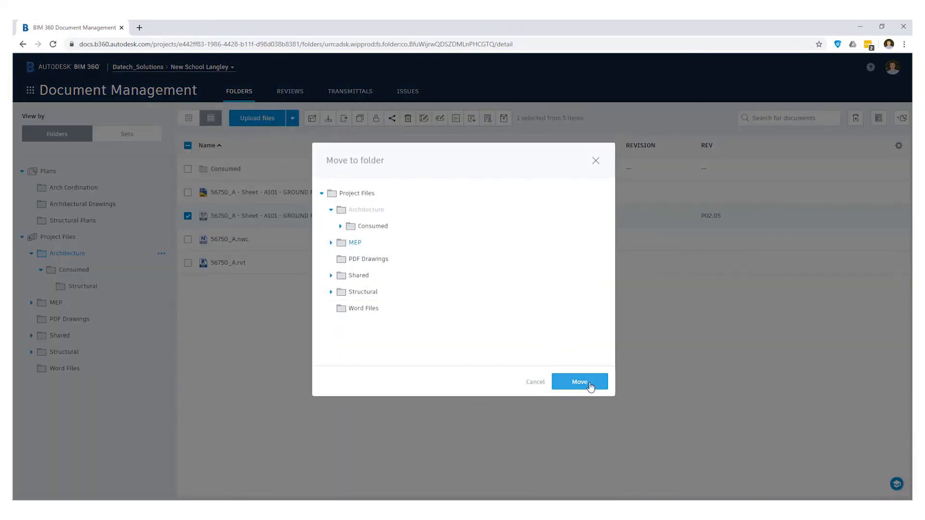
click(579, 382)
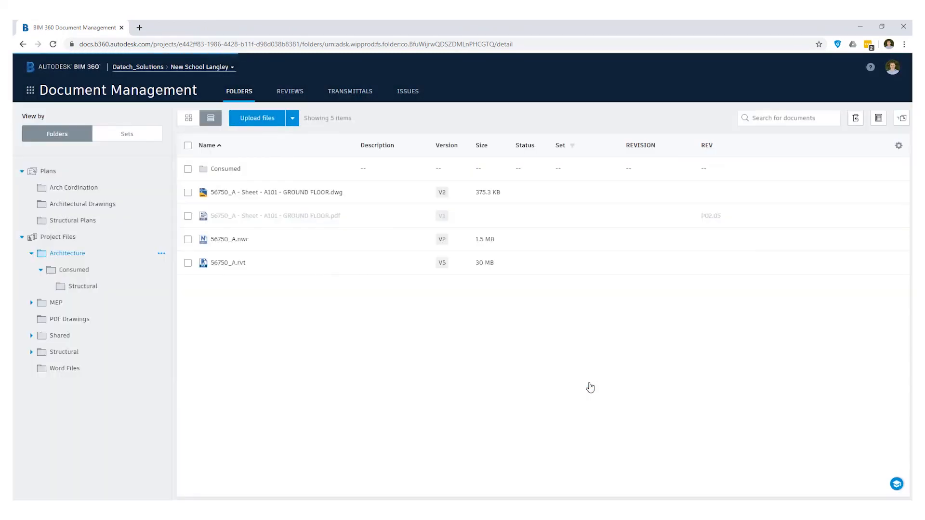
click(112, 309)
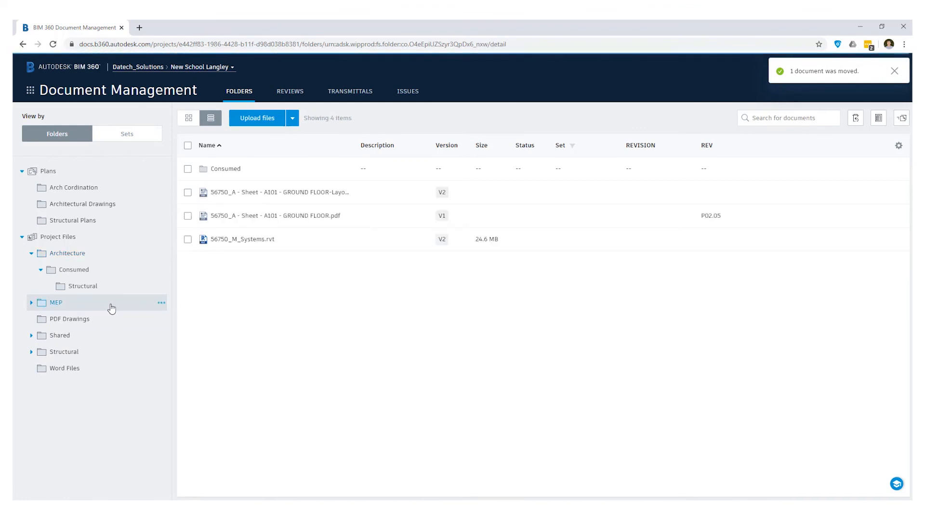
mouse_move(725, 224)
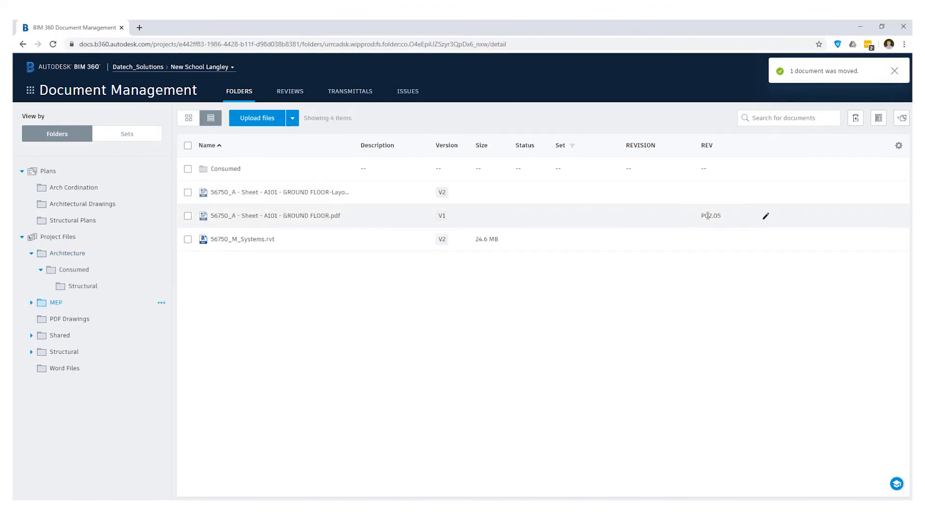
click(97, 241)
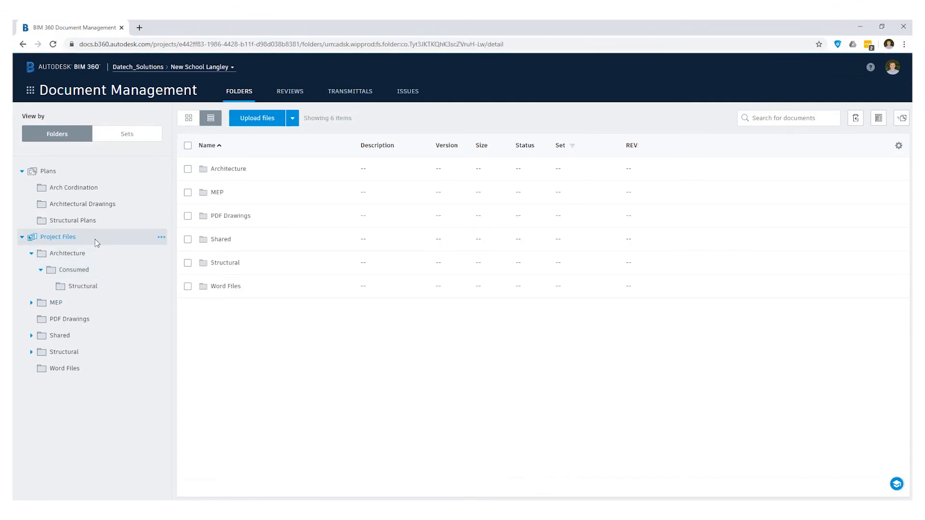